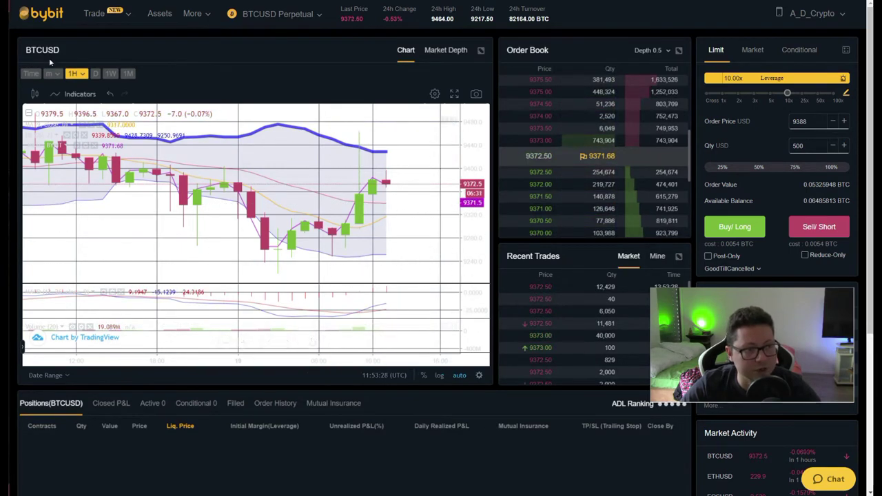
Switch from Bybit's BTCUSD Perpetual page to the TradingView BTCUSD 1-hour trendline chart.
key("alt+Tab")
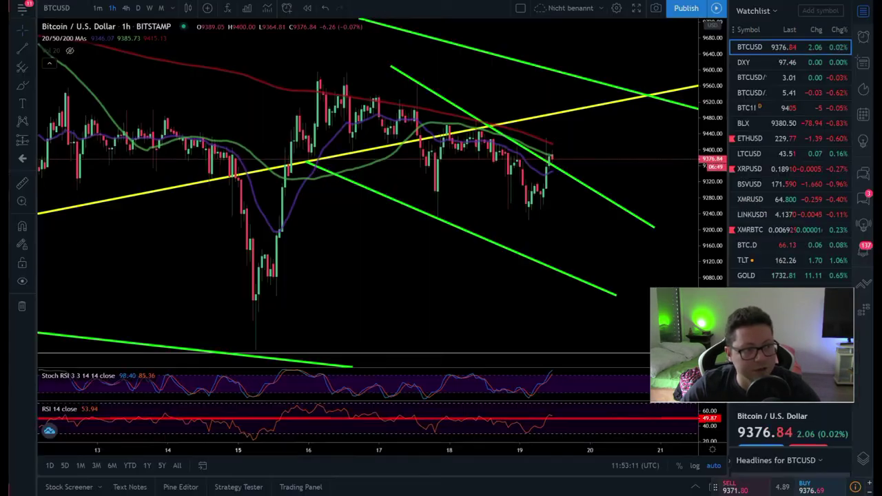
Switch the BTCUSD chart to 4-hour candles and zoom in on earlier candles.
left_click(126, 8)
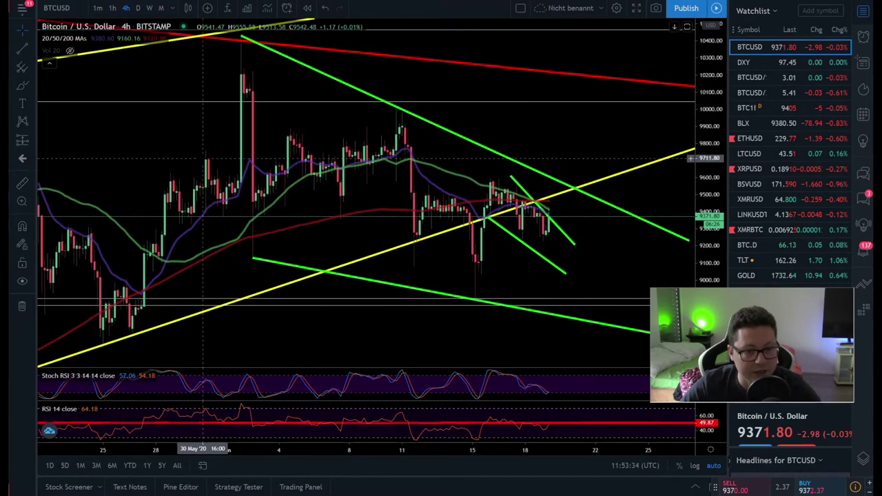
scroll(207, 158, "up", 2)
scroll(207, 158, "up", 3)
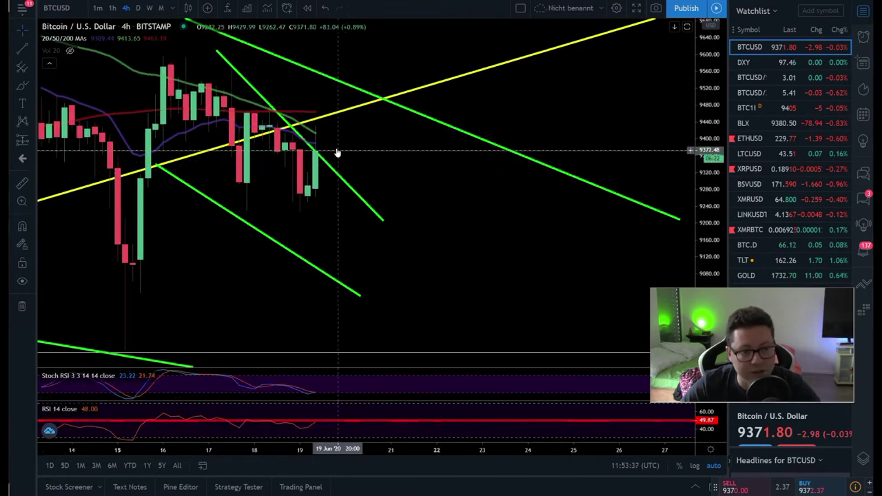
left_click_drag(368, 141, 427, 200)
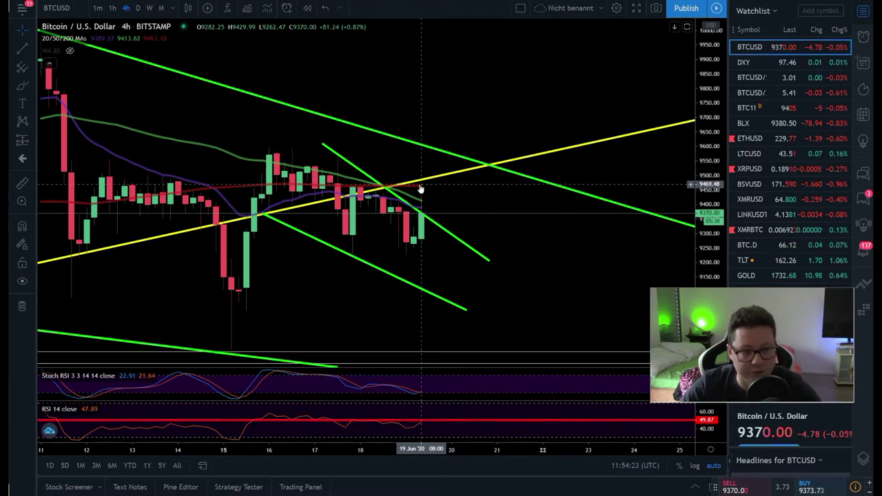
Zoom out and recentre the 4-hour chart on the May–June trendline wedge.
scroll(420, 188, "down", 5)
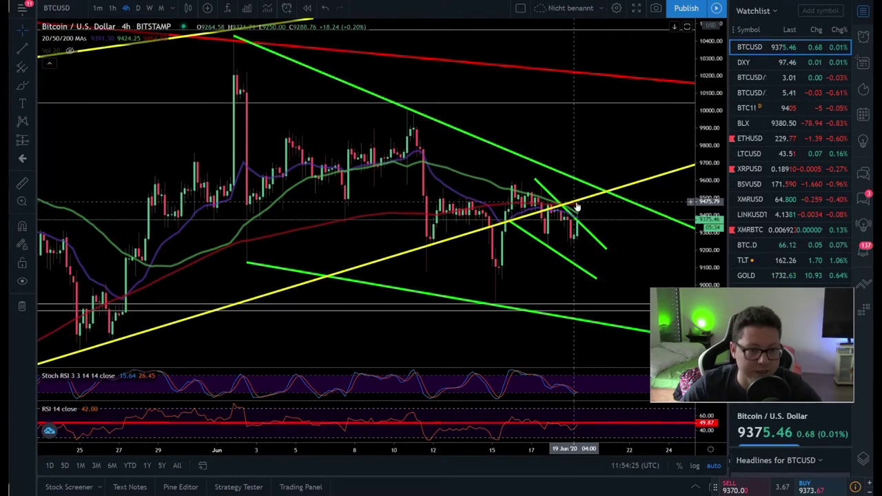
scroll(577, 207, "down", 4)
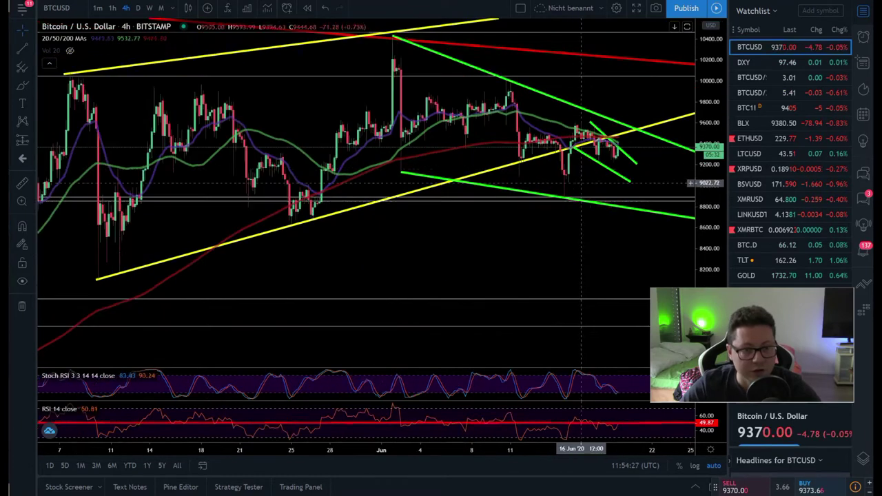
left_click_drag(589, 106, 562, 118)
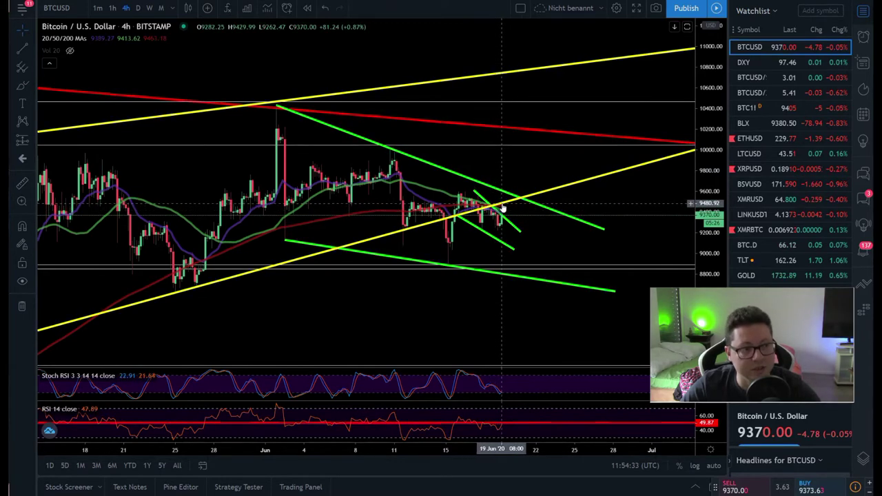
left_click_drag(552, 197, 541, 129)
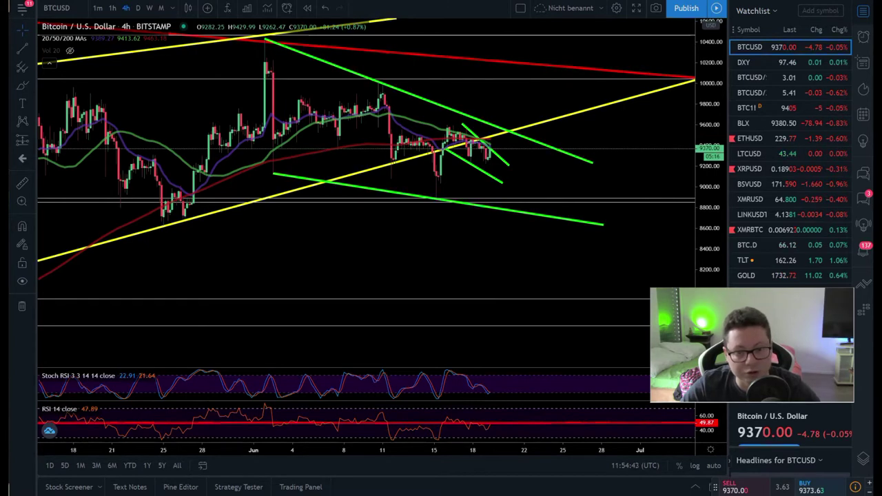
key("alt+Tab")
Set Bybit's BTCUSD chart interval to 4H, then return to TradingView.
left_click(77, 73)
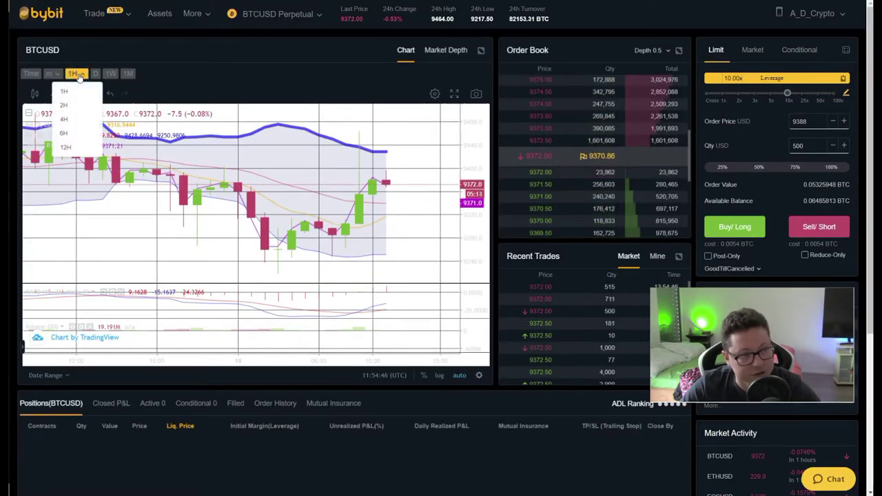
left_click(69, 120)
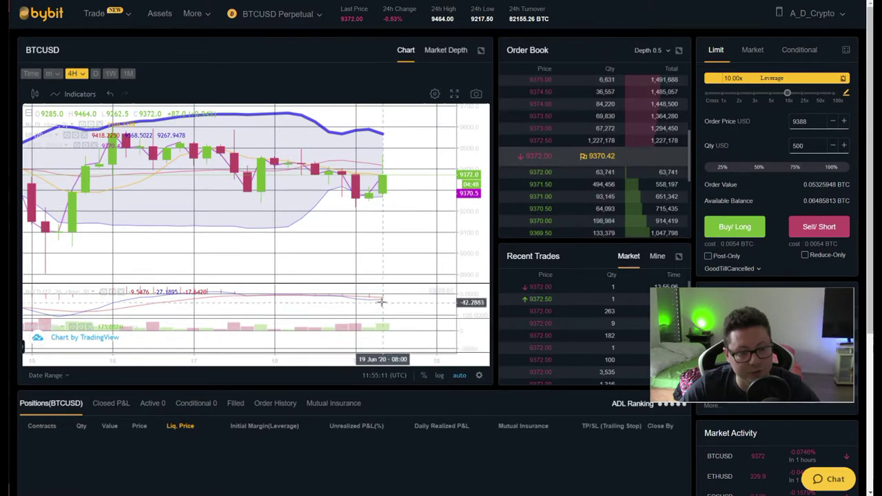
key("alt+Tab")
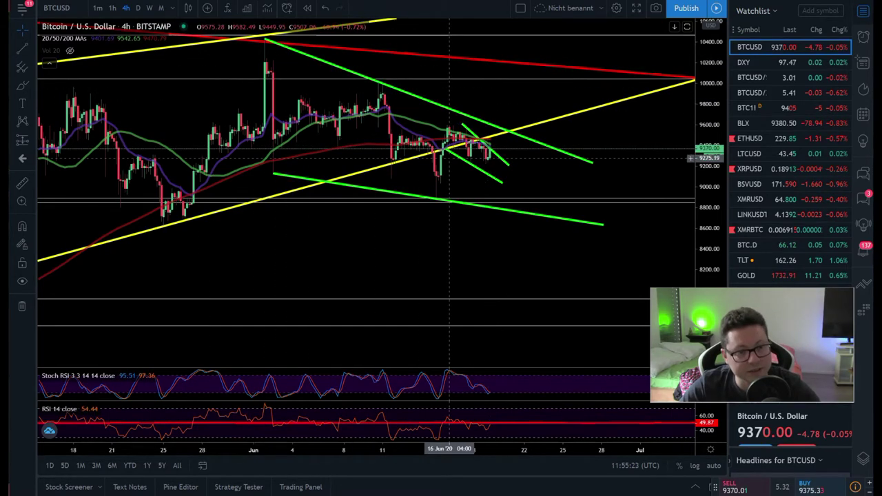
Zoom the BTCUSD chart and switch it to daily (D) candles.
scroll(448, 148, "up", 3)
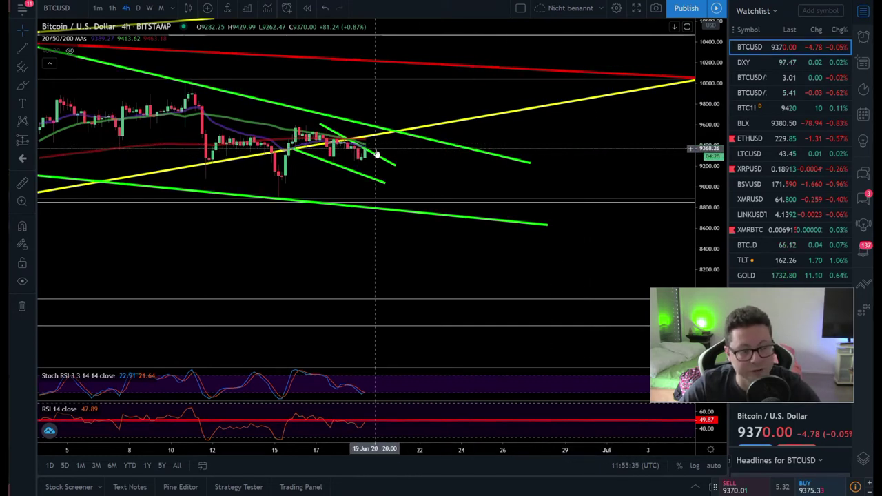
left_click(137, 8)
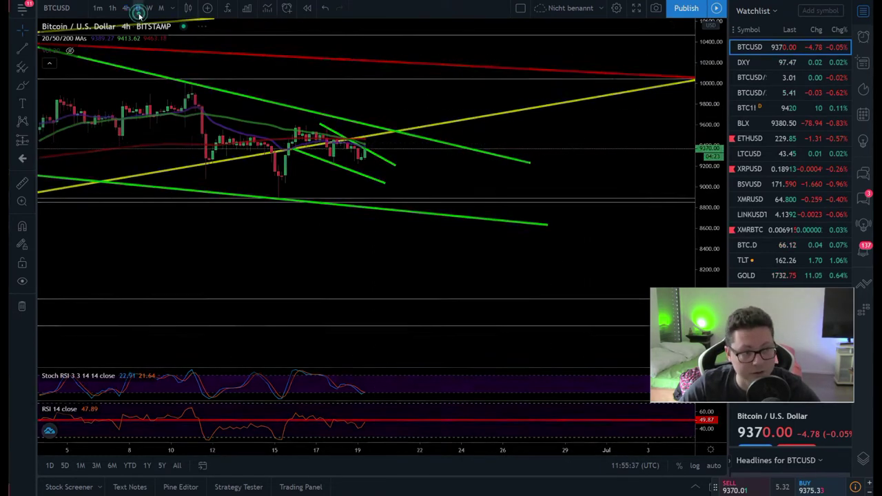
Set the price scale to Auto (Fits Data To Screen) and frame the May–June daily candles.
right_click(710, 196)
left_click(744, 228)
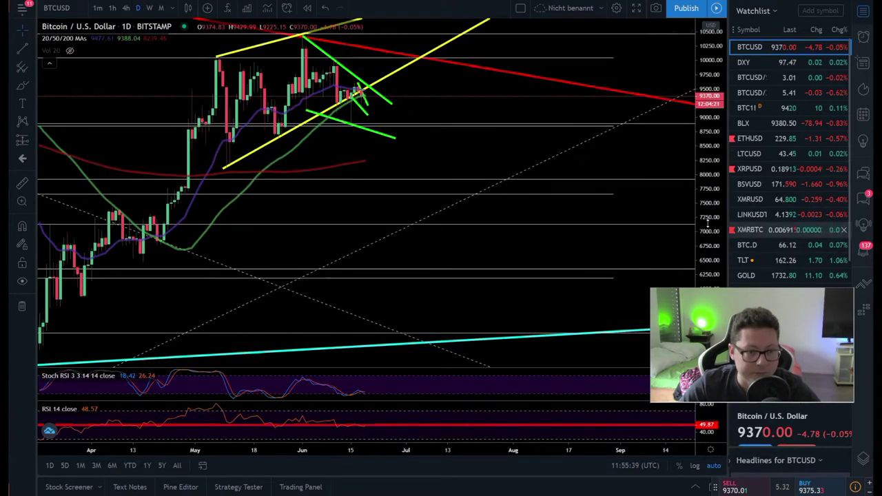
scroll(323, 150, "up", 5)
left_click_drag(324, 150, 572, 122)
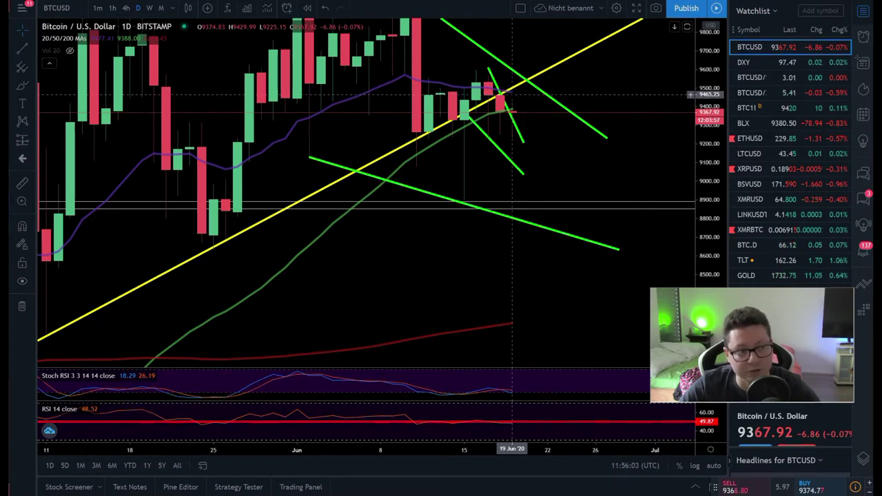
scroll(523, 103, "up", 3)
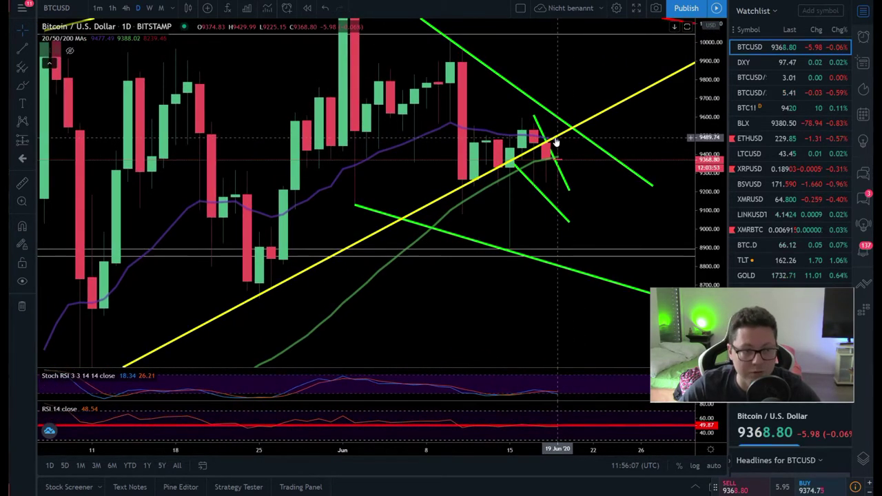
left_click_drag(660, 141, 640, 138)
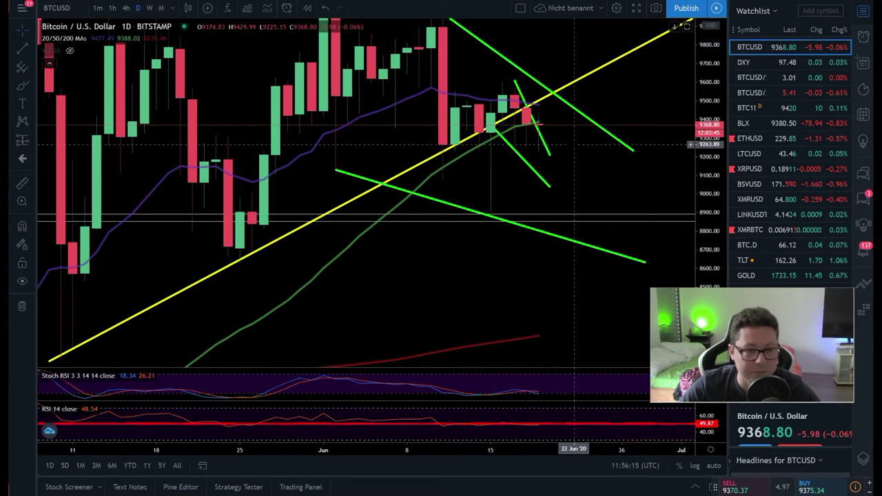
left_click_drag(590, 146, 573, 144)
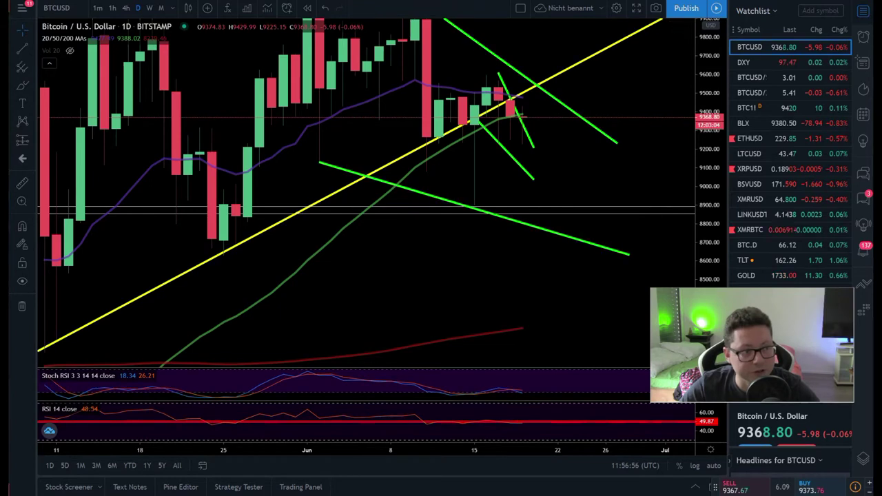
Set Bybit's BTCUSD chart to daily (D) candles, then return to TradingView.
key("ctrl+Tab")
left_click(97, 74)
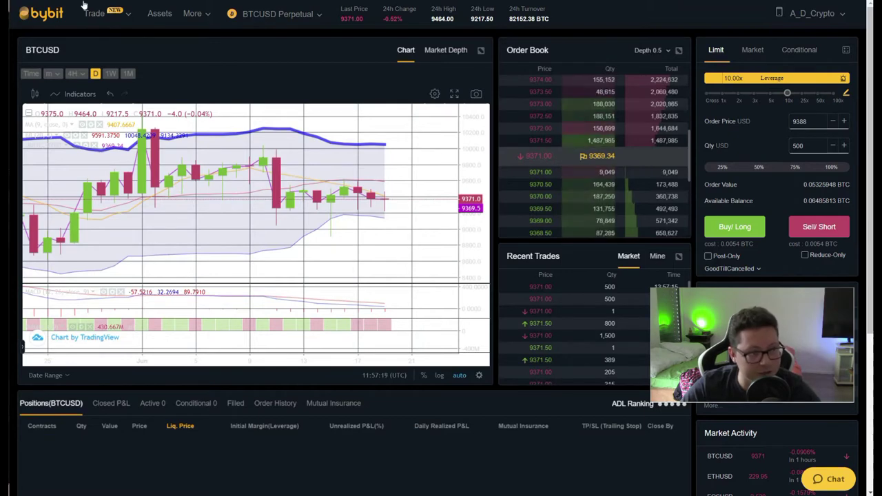
key("alt+Tab")
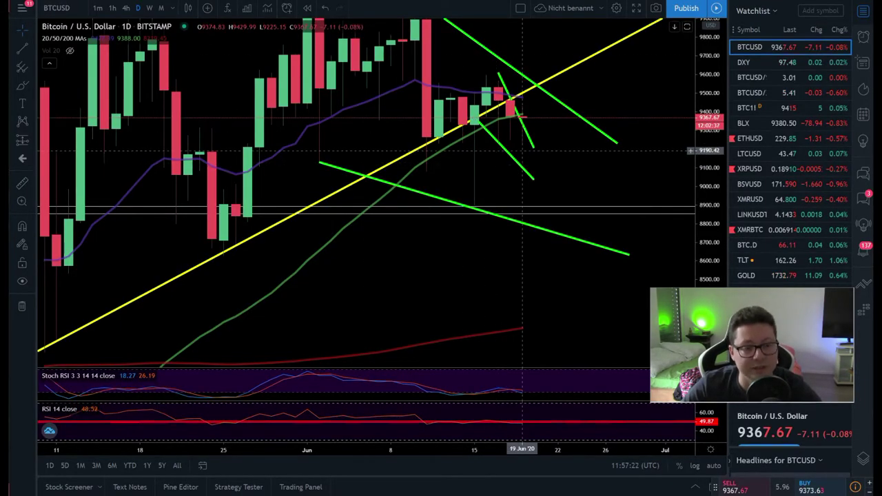
scroll(564, 141, "down", 3)
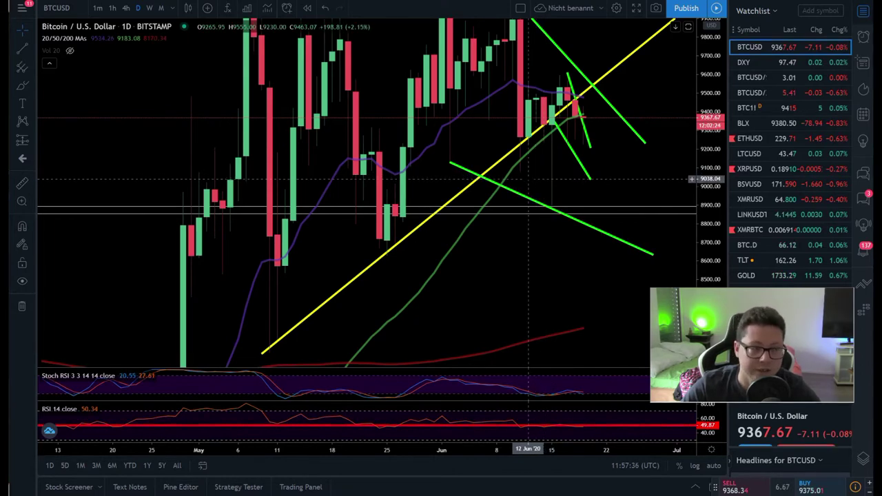
scroll(372, 158, "up", 3)
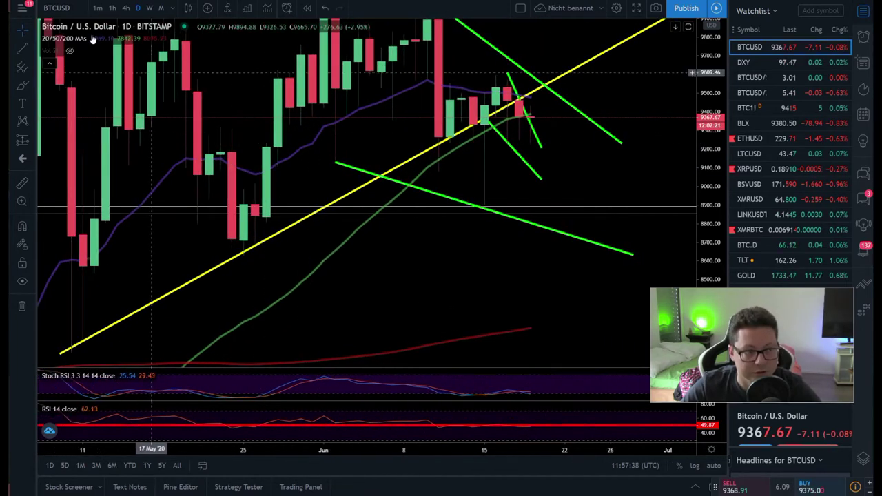
Switch BTCUSD to weekly candles and frame recent highs on a 4000–12500 price scale.
left_click(148, 8)
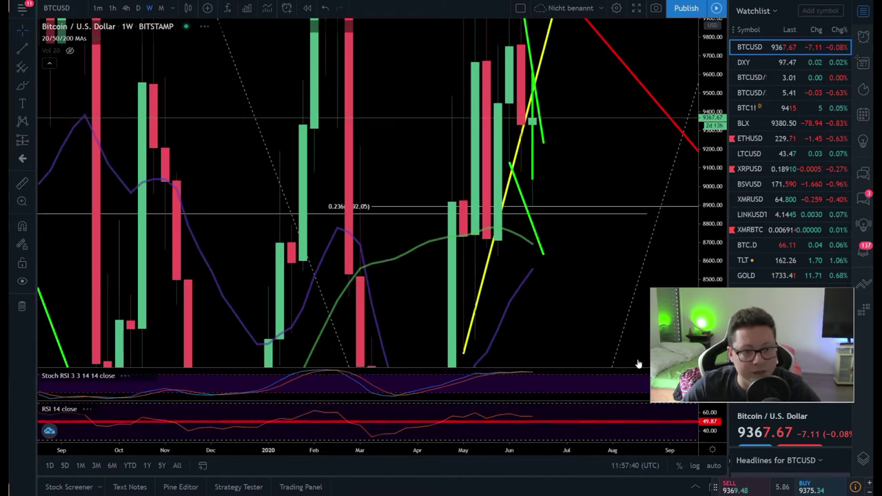
left_click_drag(675, 251, 520, 220)
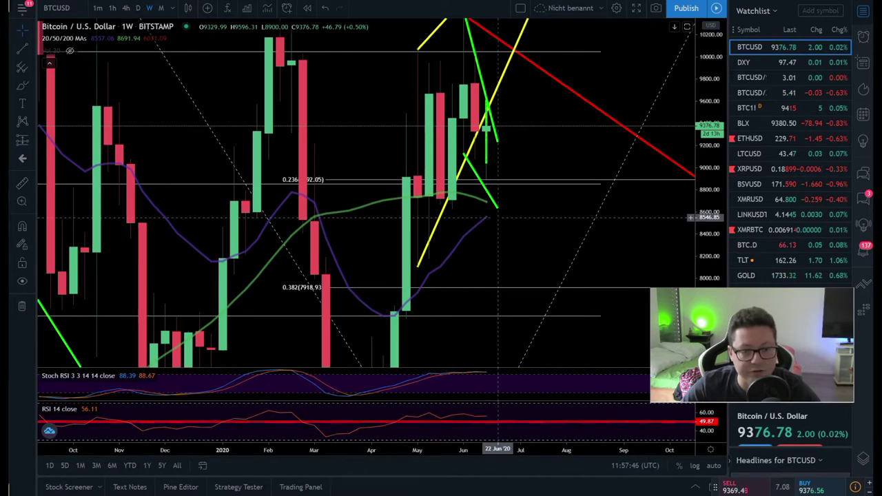
left_click_drag(497, 216, 577, 205)
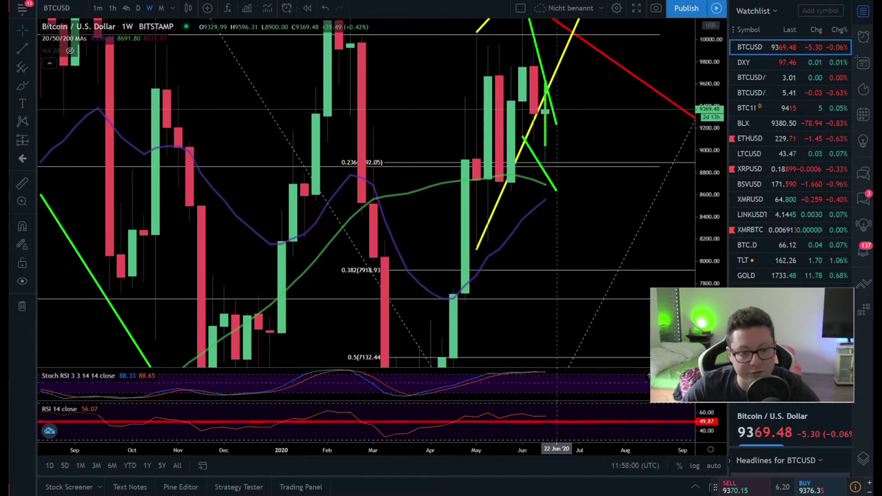
left_click_drag(578, 217, 525, 213)
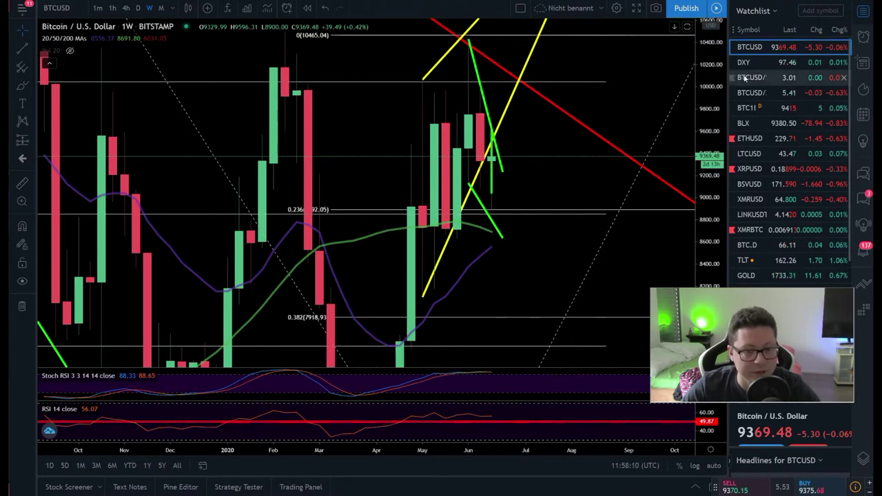
left_click_drag(549, 223, 466, 134)
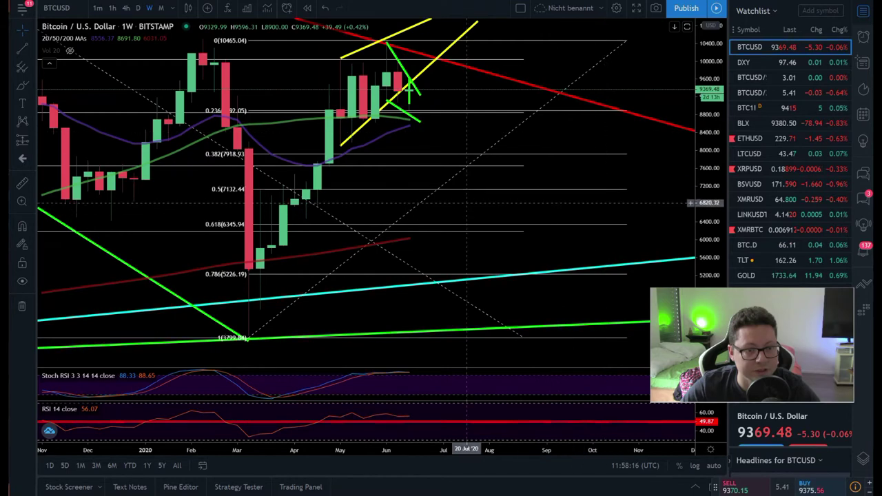
scroll(682, 200, "down", 2)
scroll(703, 199, "down", 2)
left_click_drag(704, 198, 703, 227)
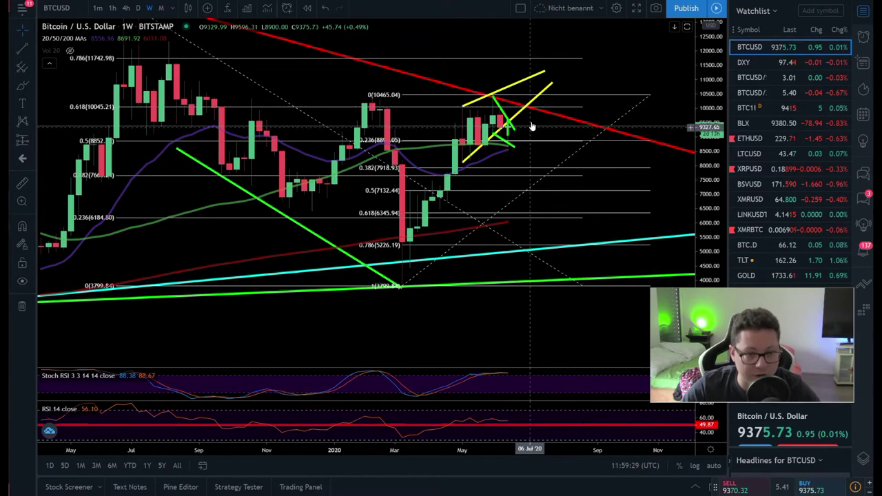
scroll(785, 172, "down", 3)
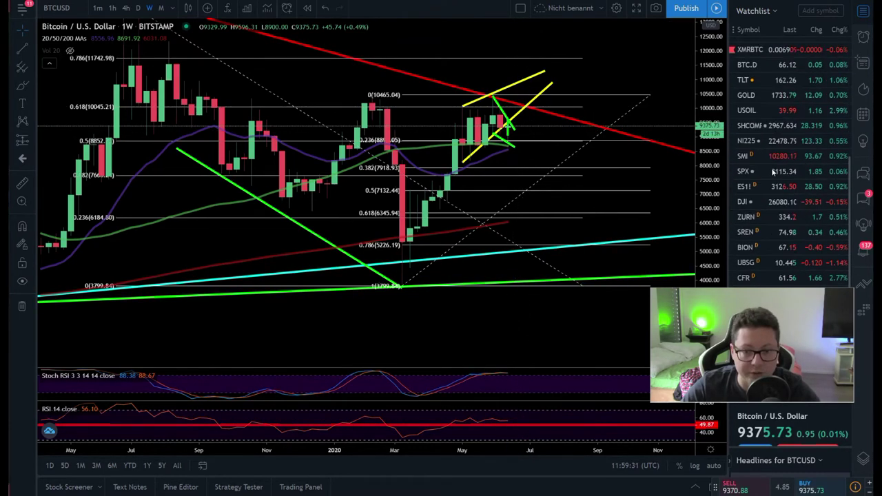
Show the ES1! S&P 500 E-mini Futures chart on 4-hour candles.
left_click(779, 188)
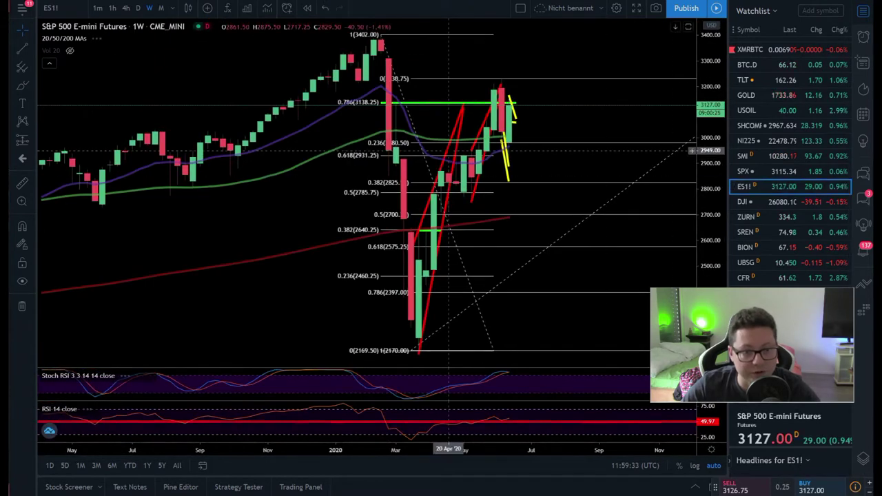
left_click(125, 8)
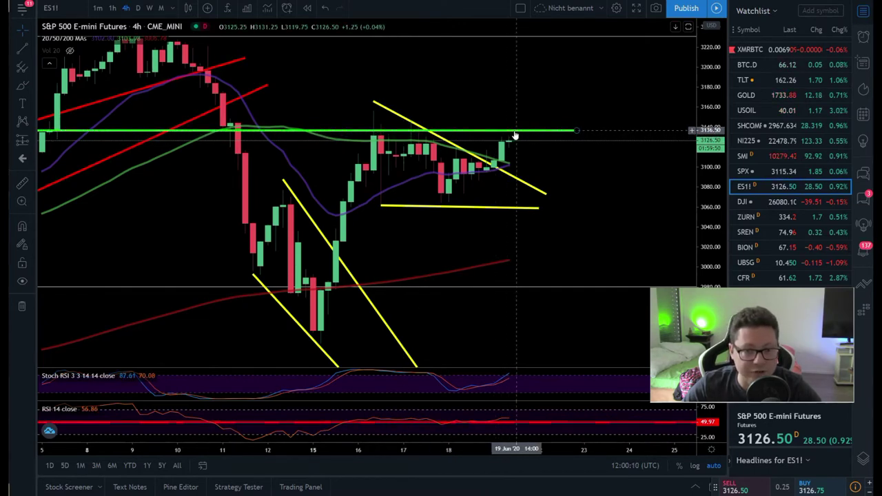
scroll(516, 134, "down", 3)
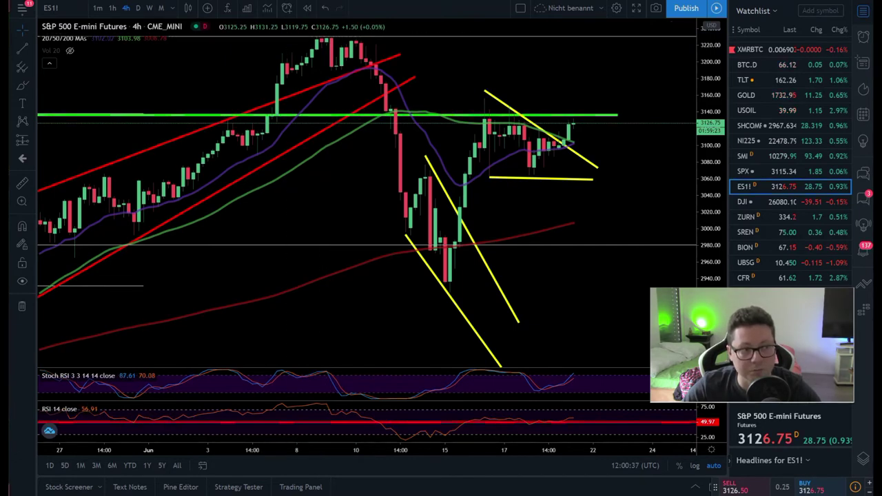
scroll(779, 68, "up", 5)
Return to the BTCUSD chart and pan toward the latest candles.
left_click(779, 48)
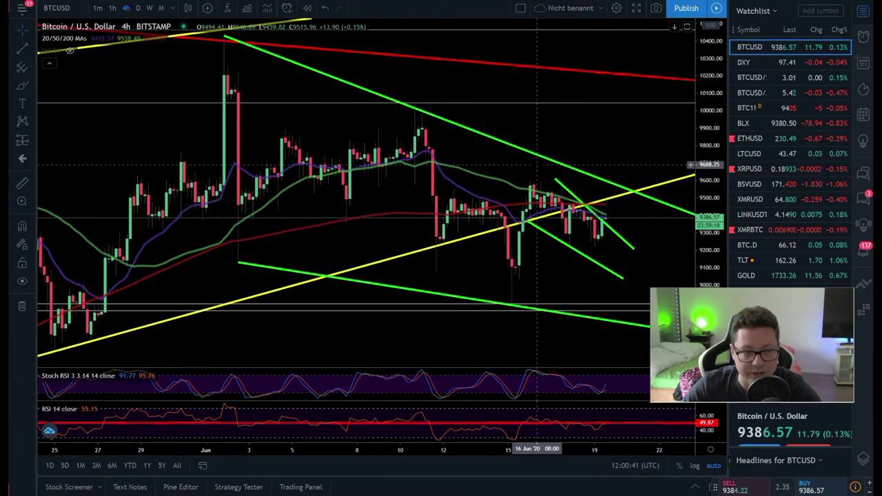
scroll(541, 164, "up", 2)
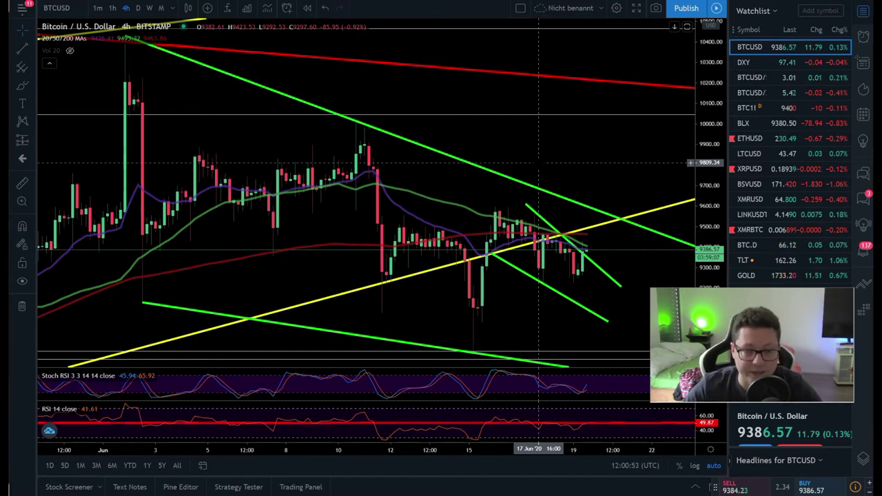
left_click_drag(577, 152, 423, 130)
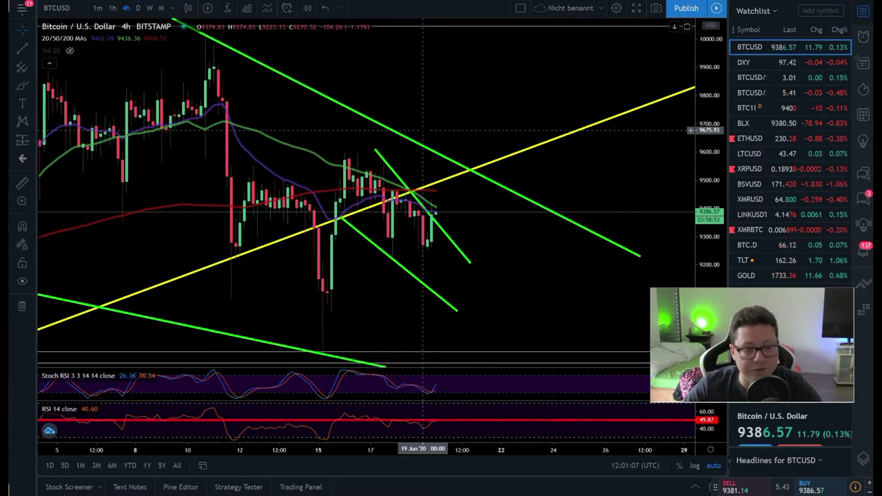
View the BTC1! Bitcoin CME Futures chart, then switch to the YouTube video page.
left_click(754, 107)
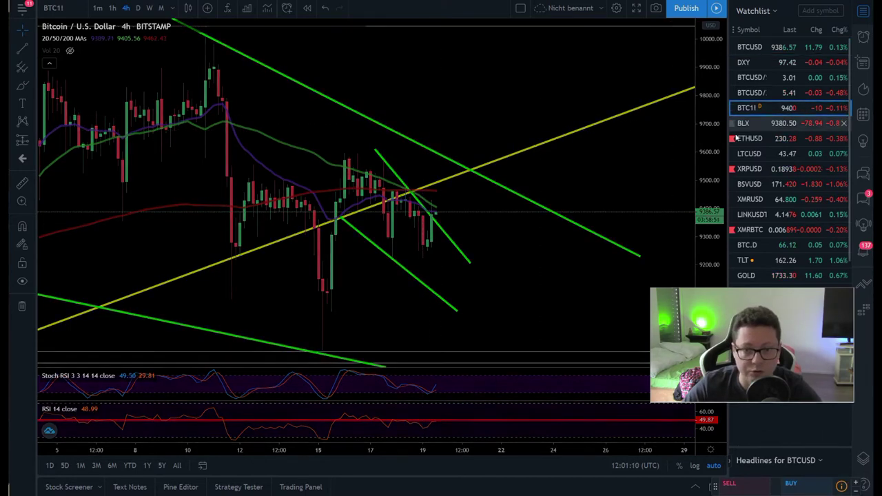
scroll(393, 245, "down", 5)
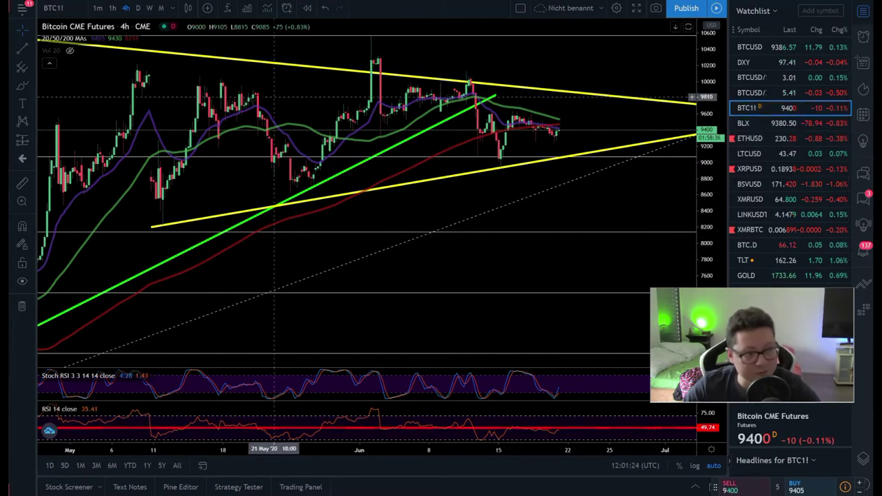
key("alt+Tab")
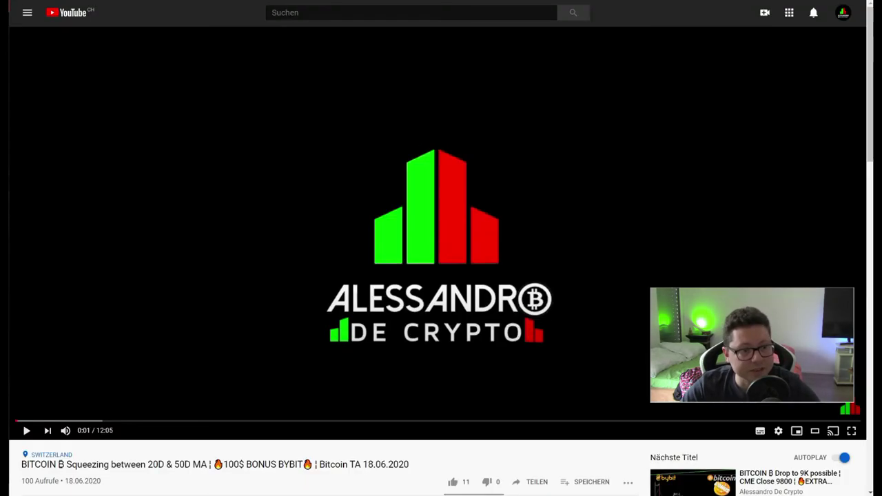
Highlight the description's bonus terms: the EXTRA 100$ BONUS, the 0.2BTC deposit condition, and Bybit's 90USD.
scroll(301, 216, "down", 4)
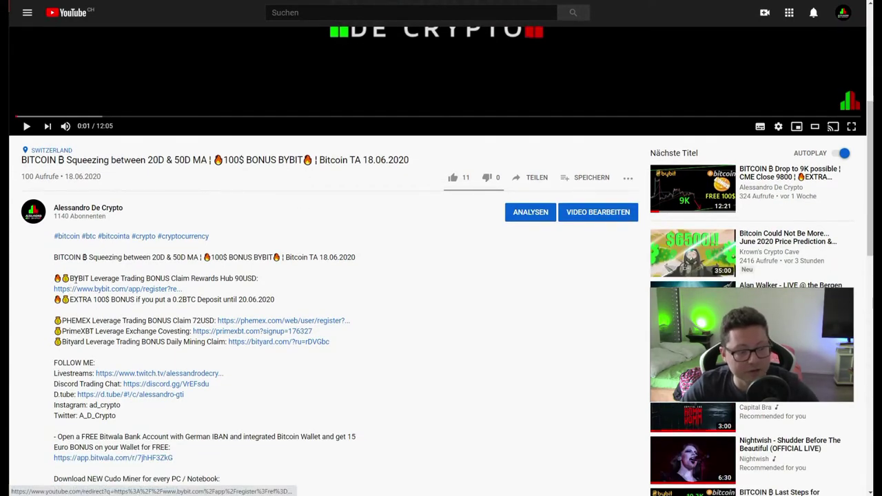
left_click_drag(87, 301, 218, 301)
left_click(134, 304)
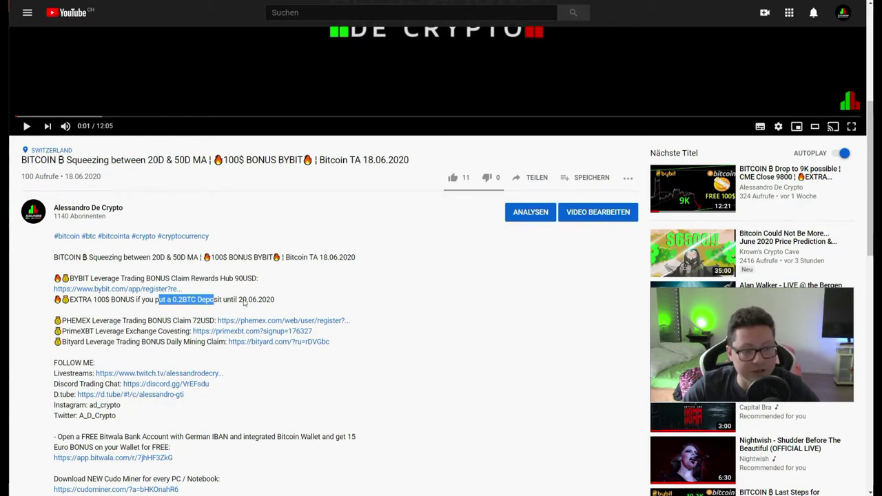
left_click(243, 302)
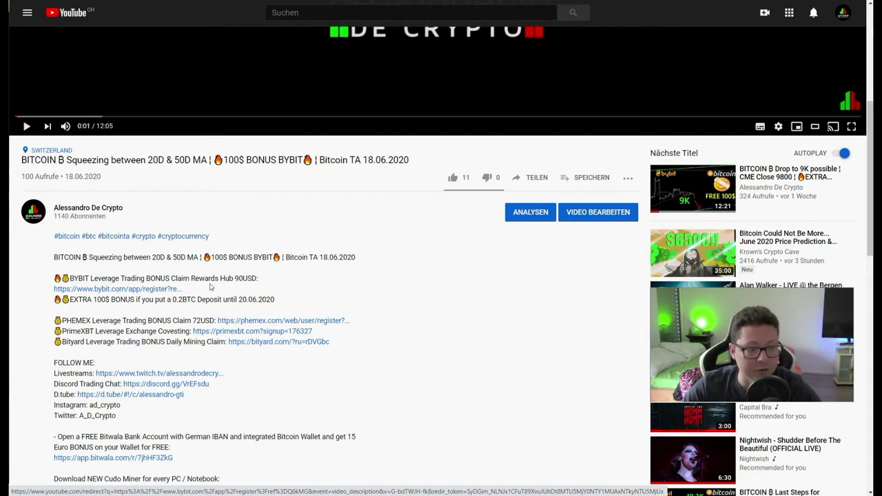
double_click(245, 278)
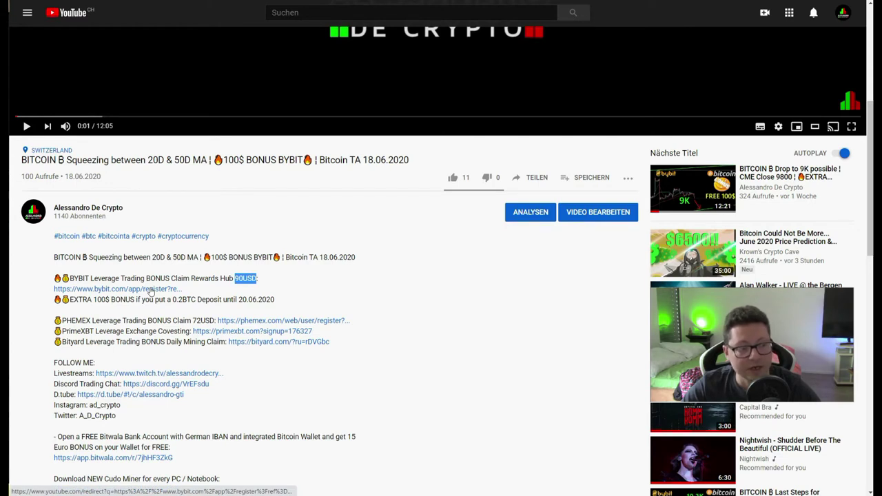
Highlight the word 'Bityard' in the video description.
double_click(71, 342)
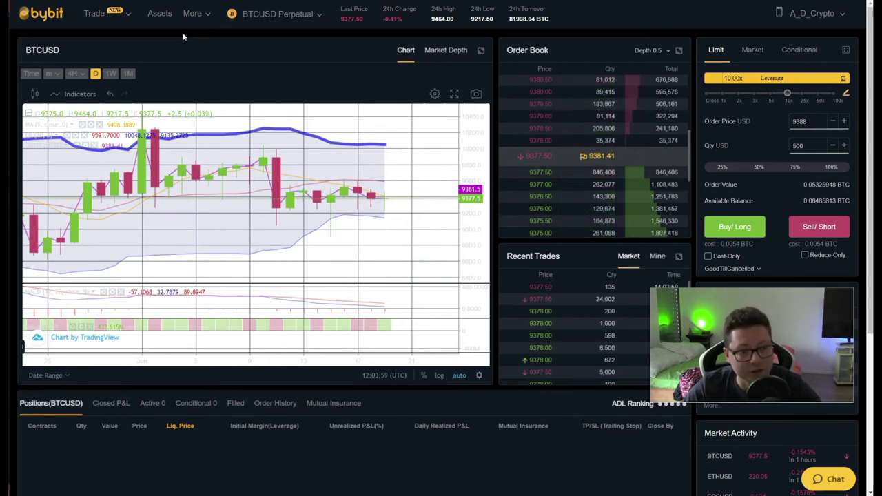
Show the list of other perpetual contracts from the BTCUSD Perpetual symbol dropdown.
left_click(282, 23)
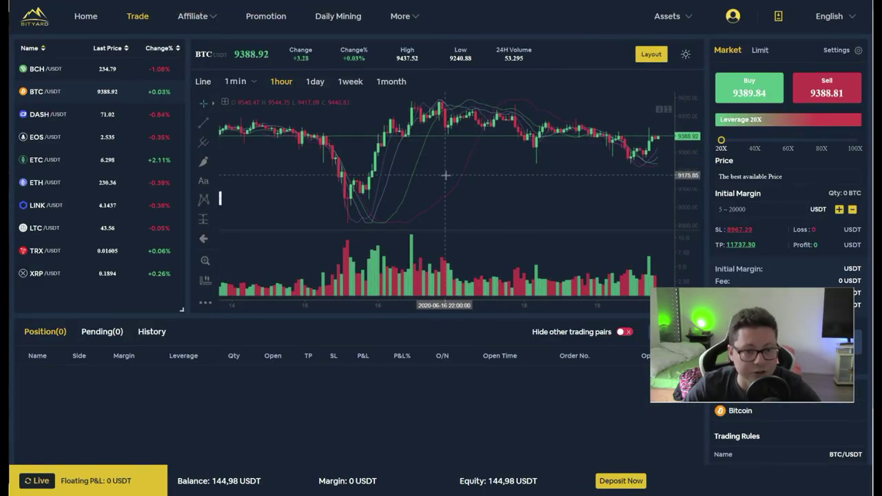
Check Bityard's take-profit/stop-loss settings unchanged, then browse the Promotion page's Beginner Rewards and Trading Bonus.
left_click(857, 51)
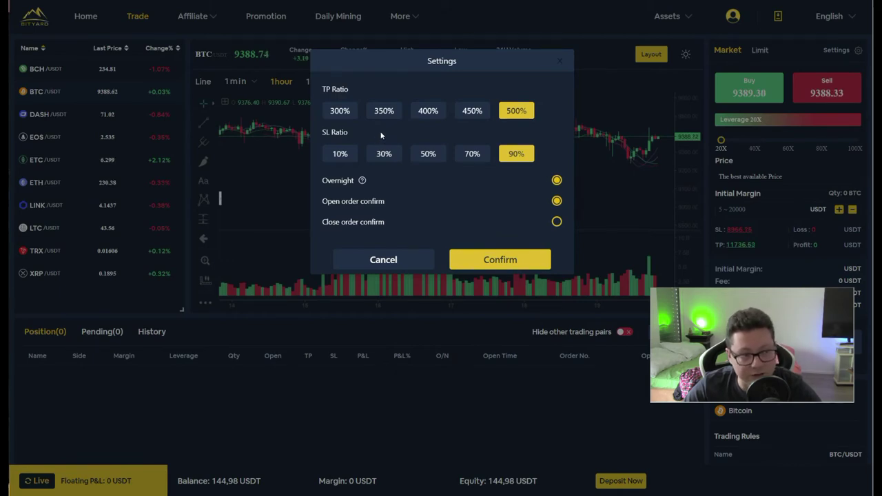
left_click(403, 266)
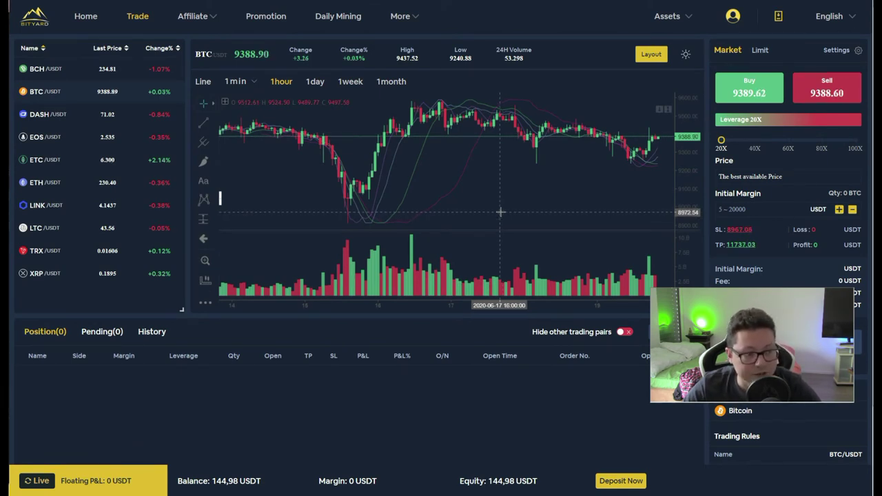
left_click(257, 19)
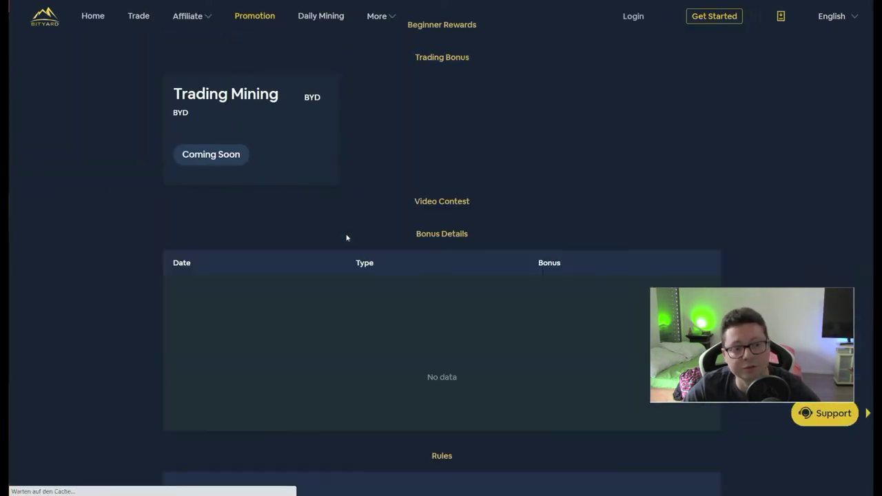
scroll(380, 262, "down", 3)
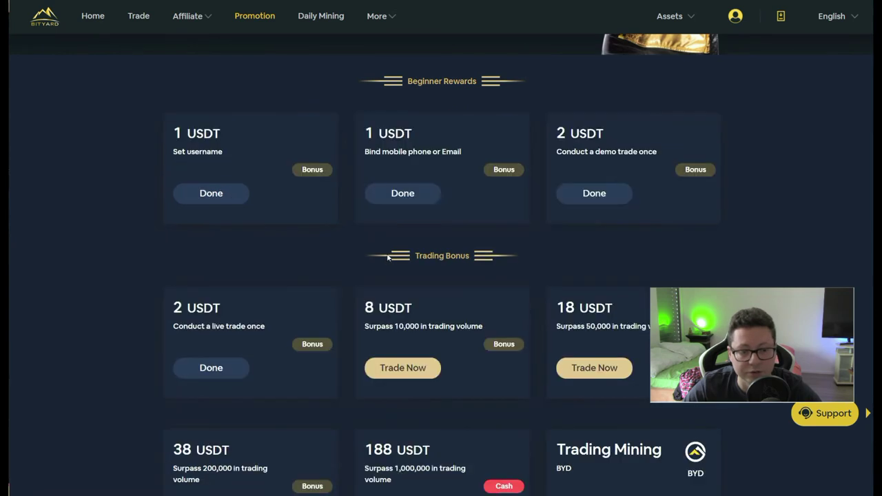
scroll(388, 257, "down", 3)
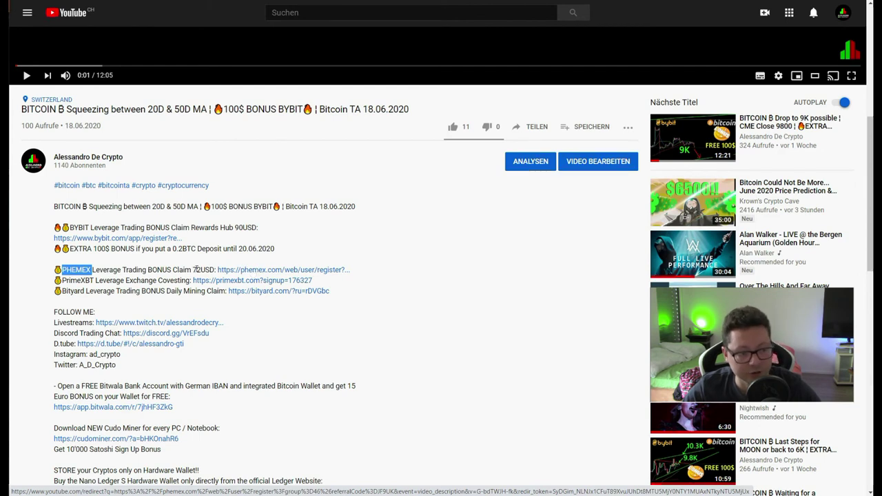
double_click(196, 270)
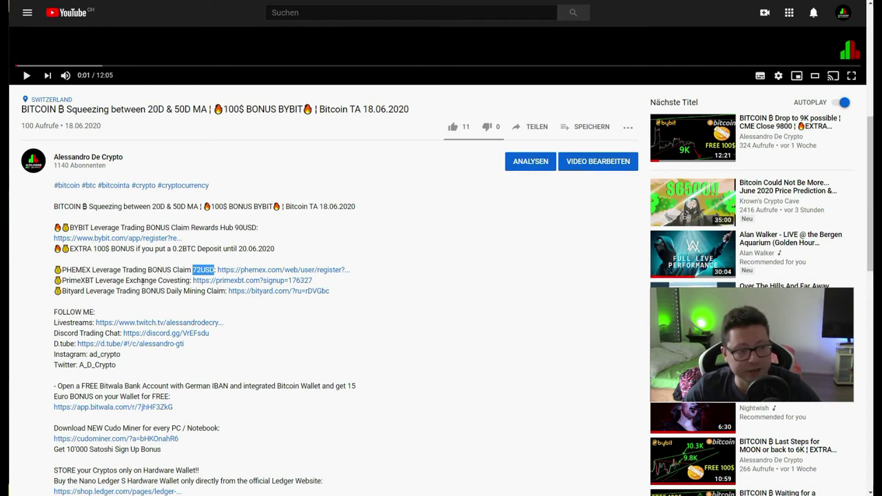
double_click(69, 322)
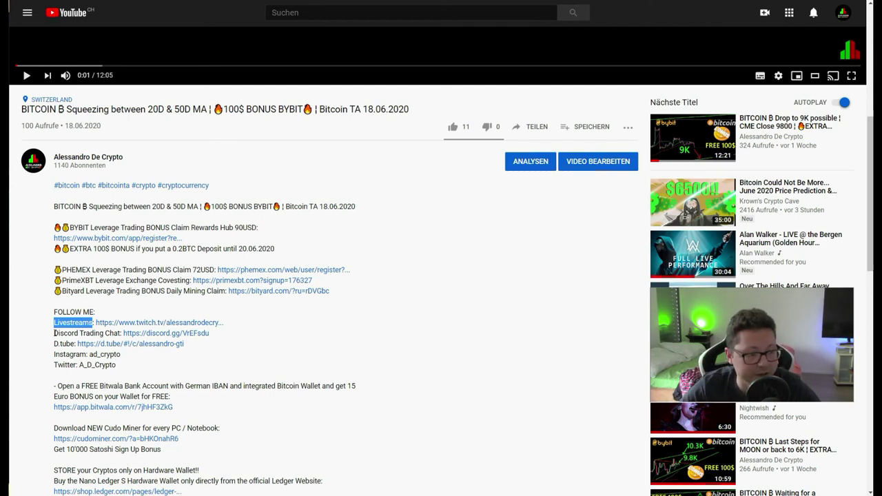
left_click(54, 333)
left_click_drag(54, 333, 210, 334)
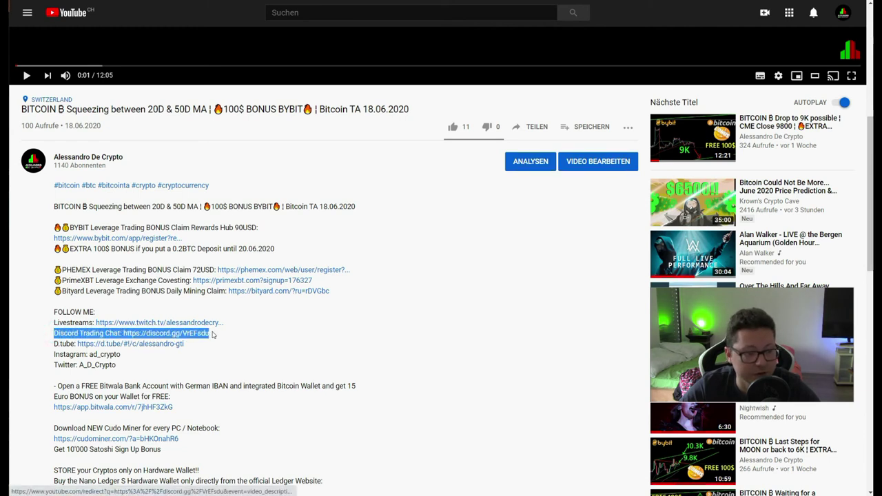
left_click(216, 334)
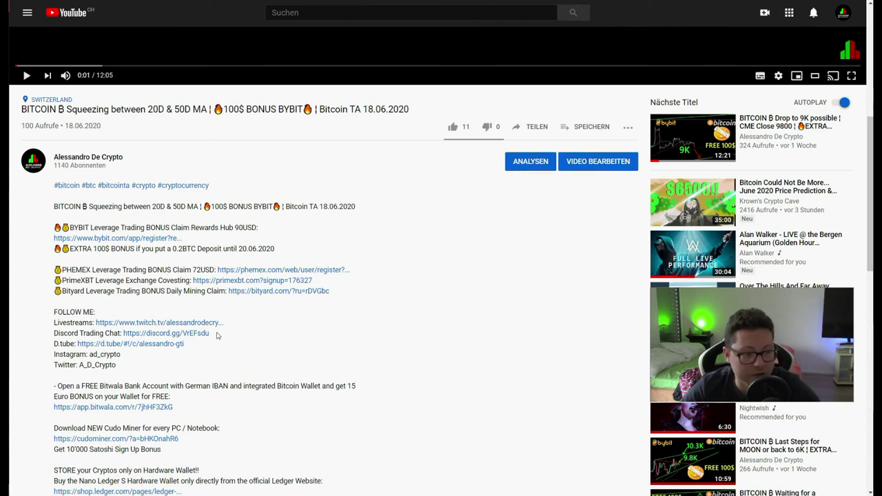
scroll(216, 335, "up", 5)
scroll(216, 335, "up", 1)
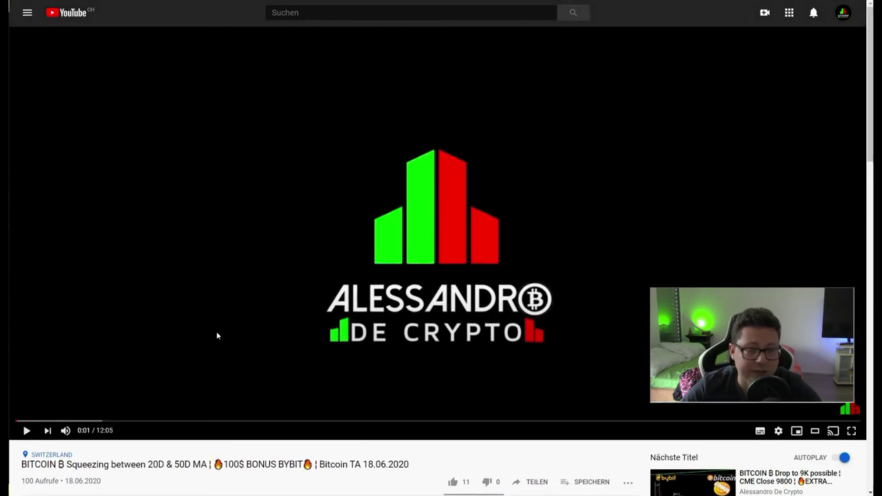